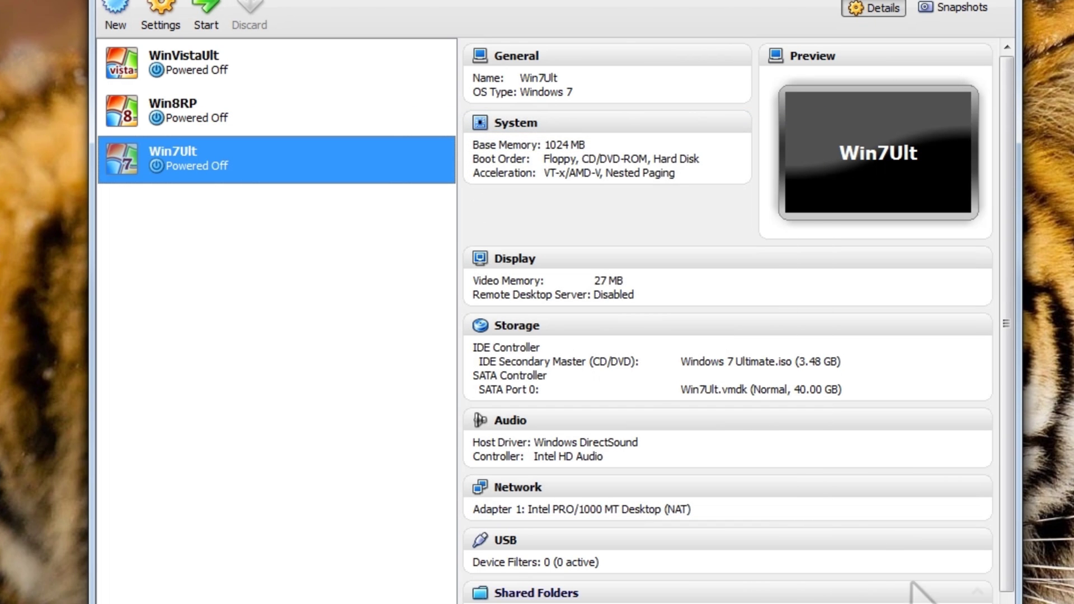
Start the Win7Ult virtual machine and boot it from the Windows 7 DVD.
left_click(209, 25)
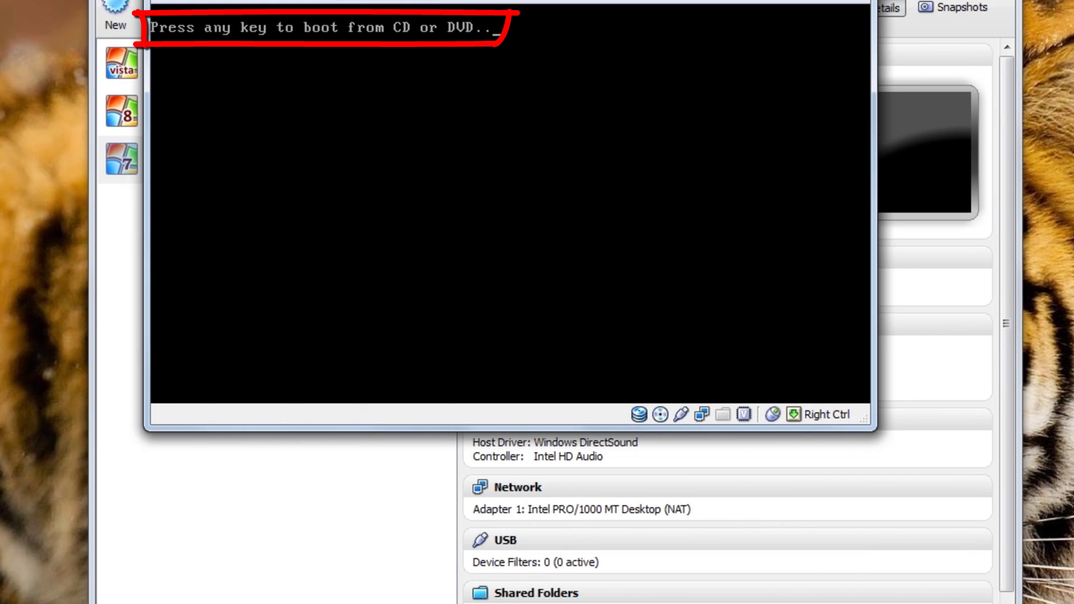
key("Return")
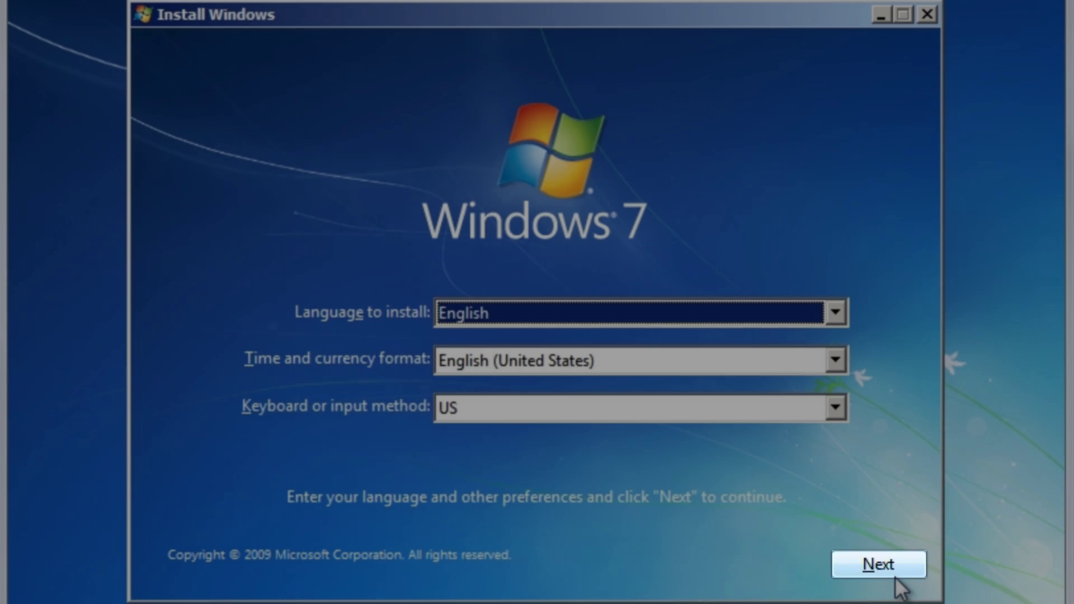
Accept the English language settings and choose 'Repair your computer' instead of installing.
left_click(892, 571)
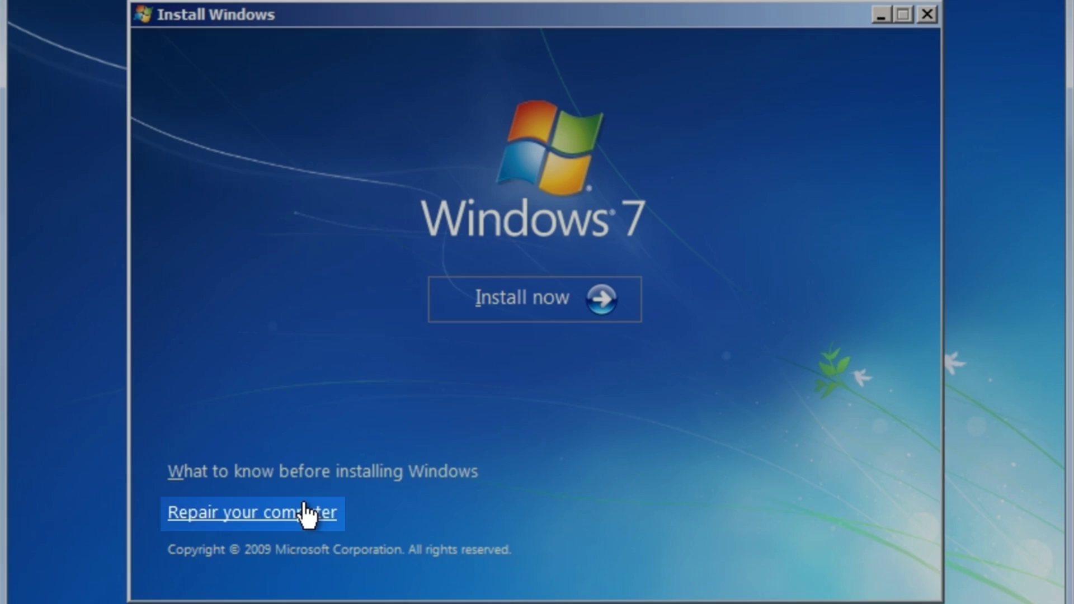
left_click(306, 511)
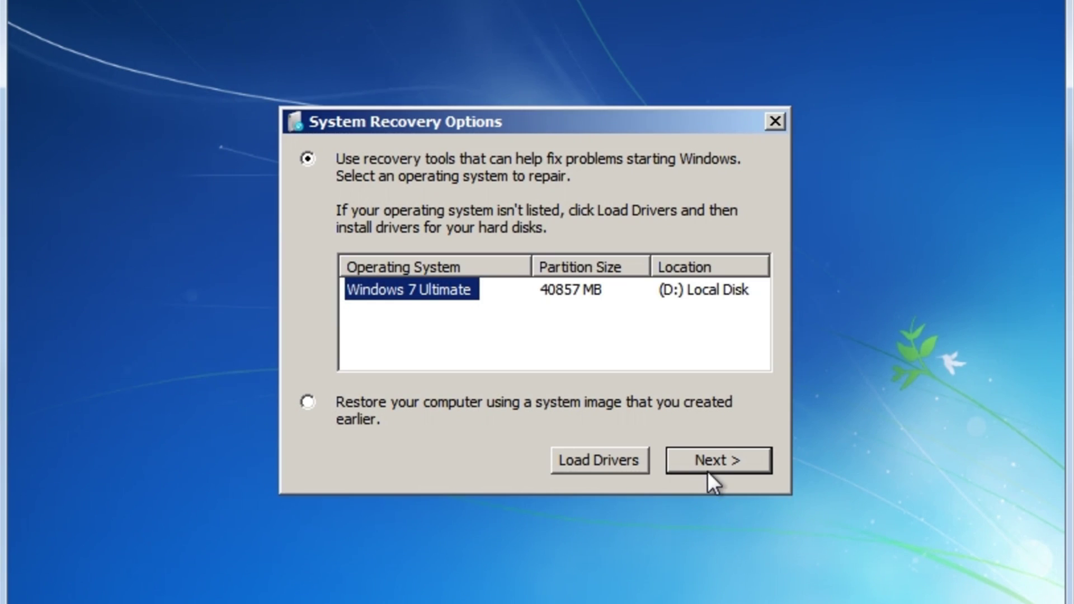
Run Startup Repair on the Windows 7 Ultimate installation, which finds no problem, and finish.
left_click(707, 469)
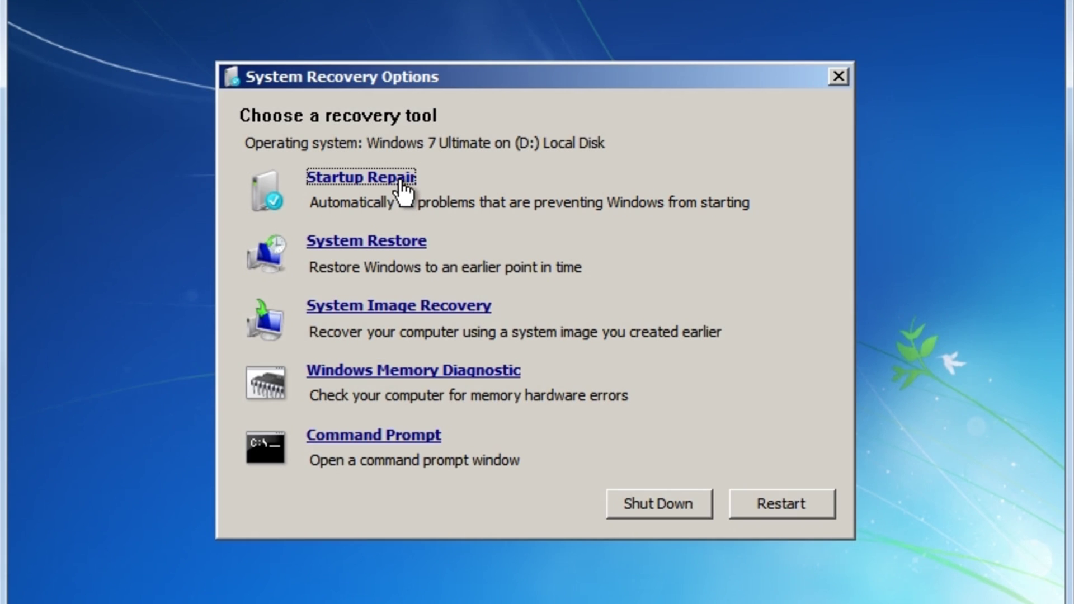
left_click(403, 180)
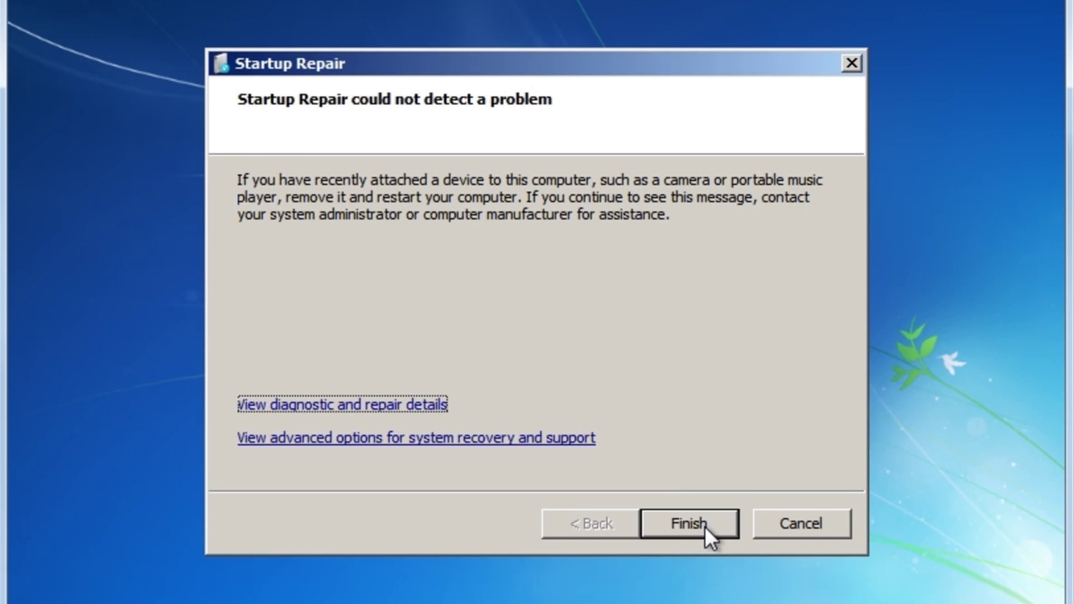
left_click(705, 526)
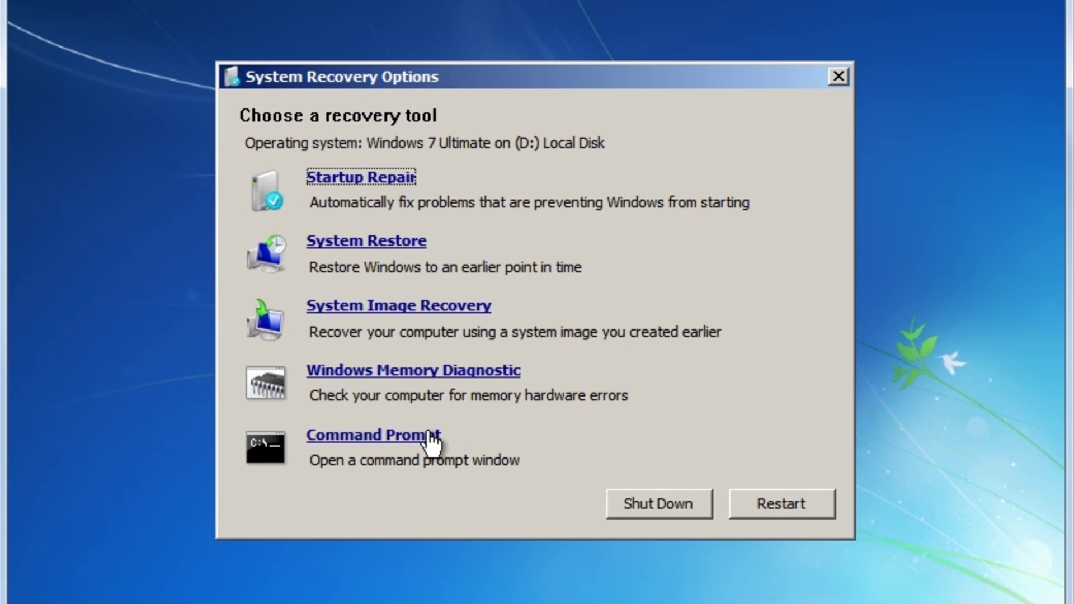
Run bootrec /fixmbr in a recovery Command Prompt to repair the master boot record.
left_click(430, 437)
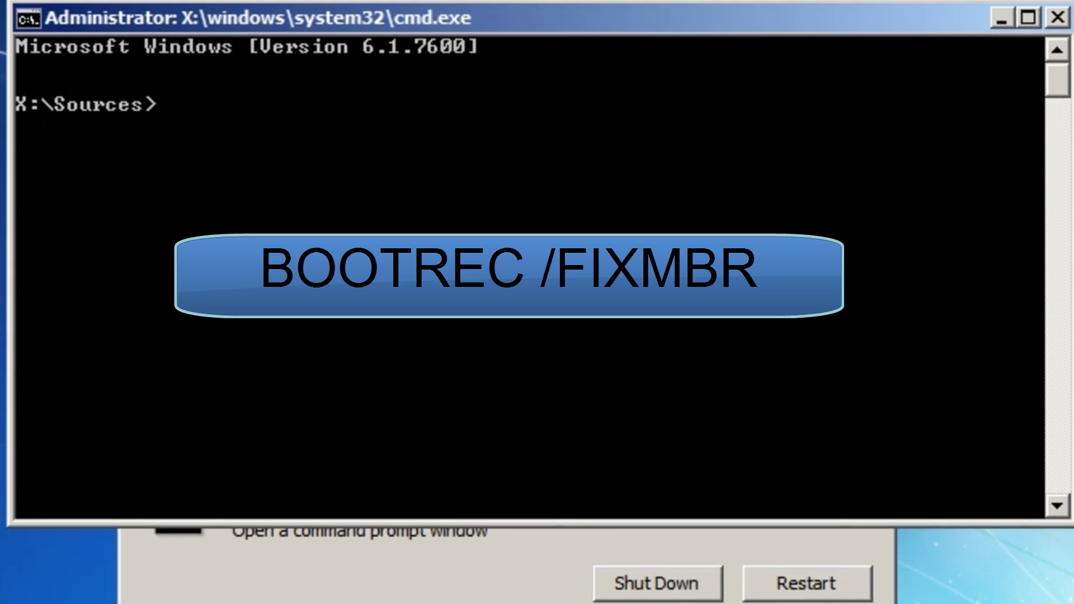
type("bootrec")
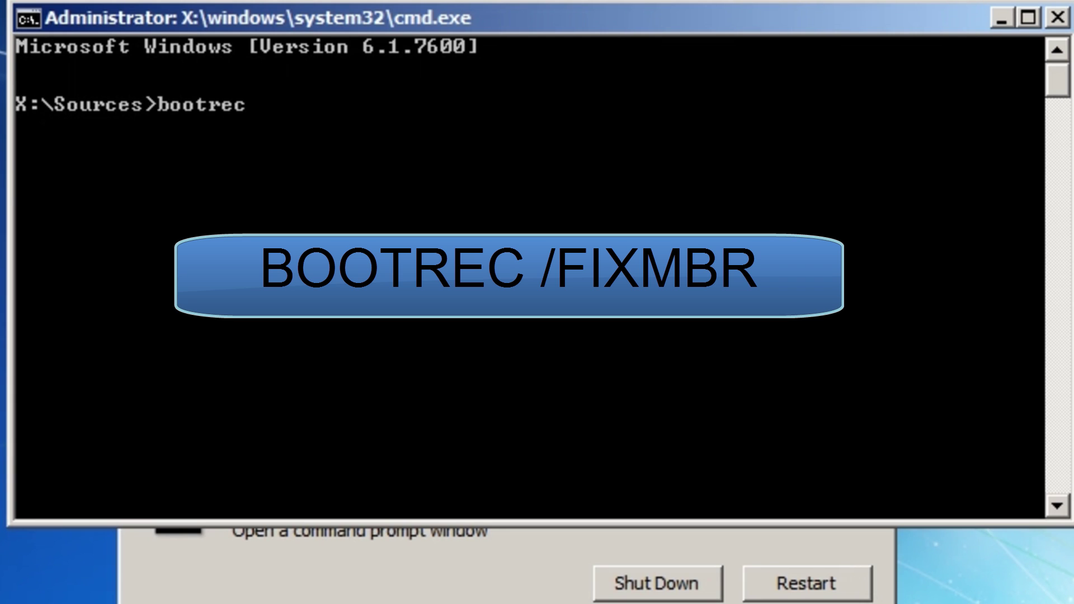
type(" /")
type("fixmbr")
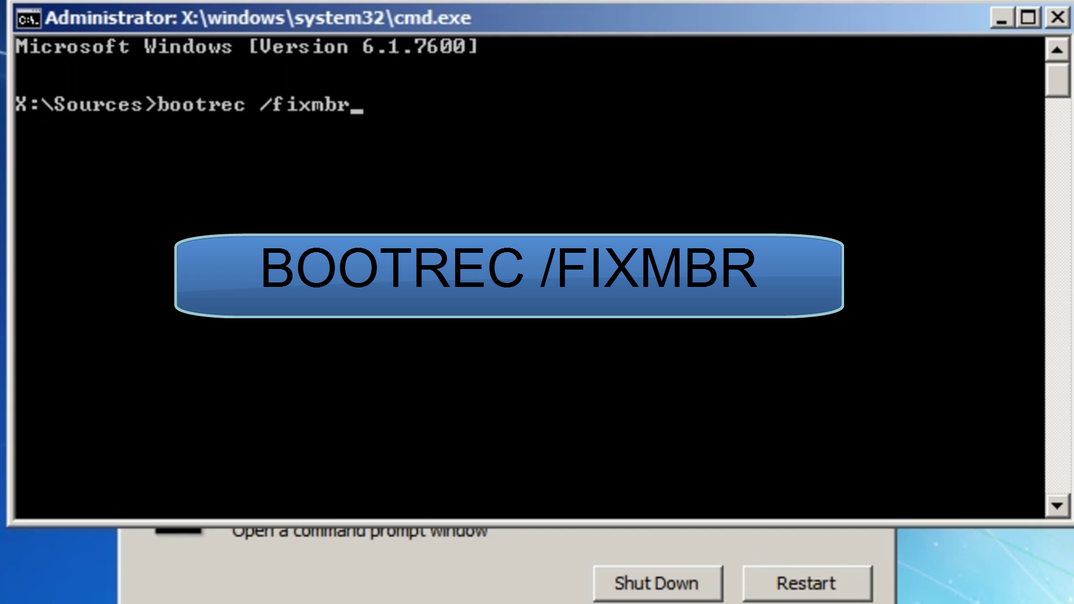
key("Return")
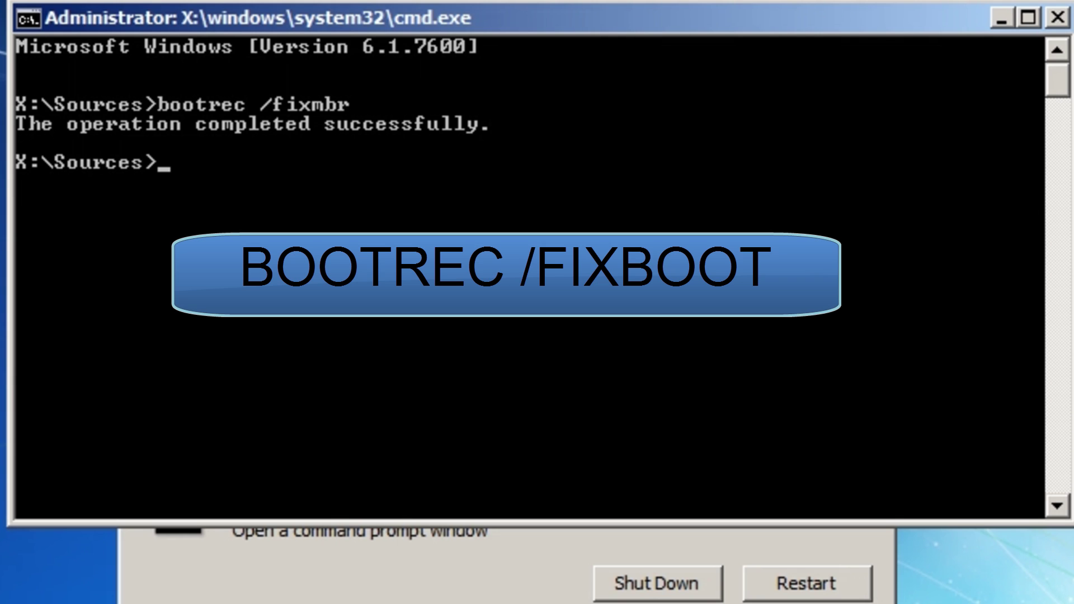
type("bootrec")
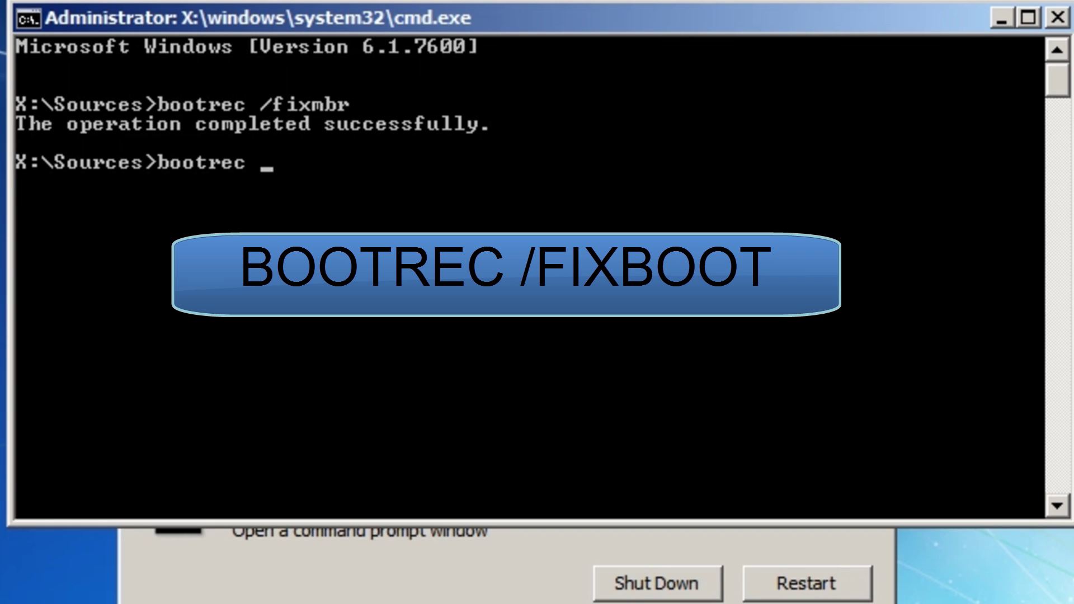
type(" /")
type("fixboot")
Run bootrec /fixboot to write a new boot sector.
key("Return")
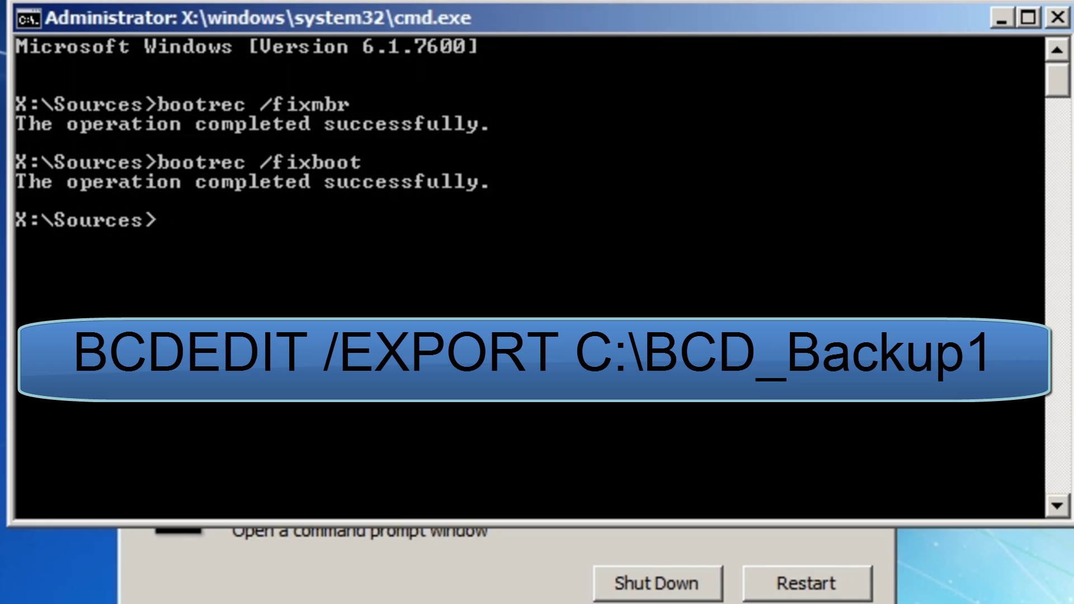
type("bcdedit")
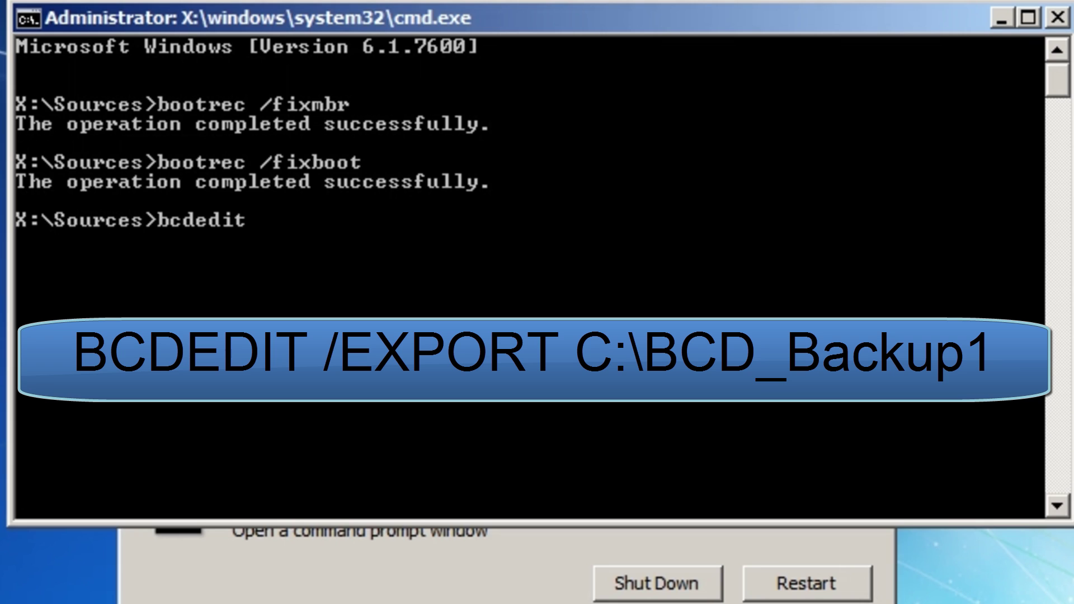
type(" /export")
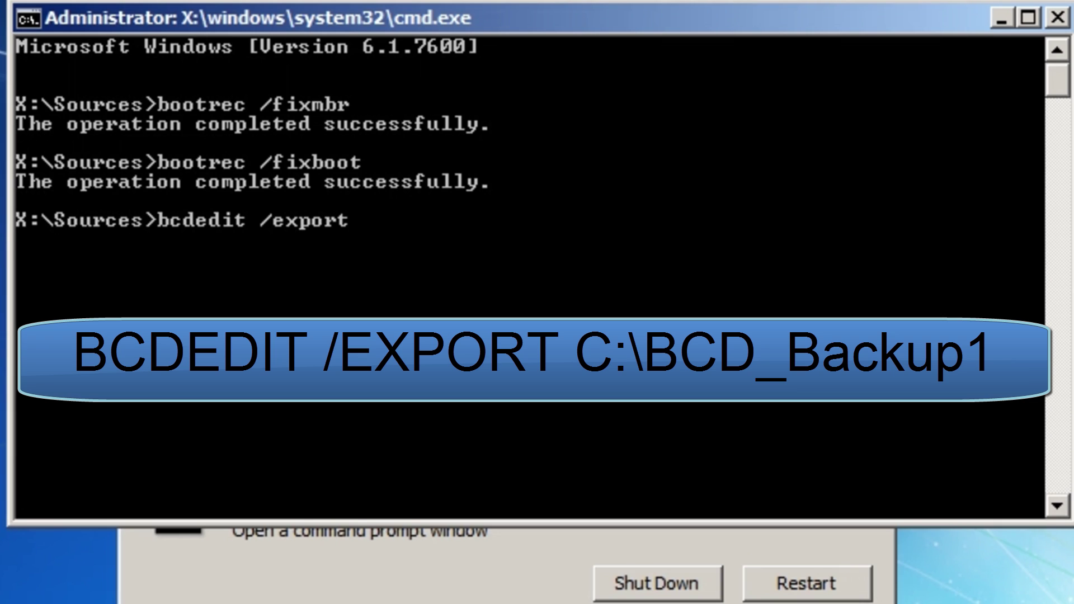
type(" c:")
type("\\BCD_Backup1")
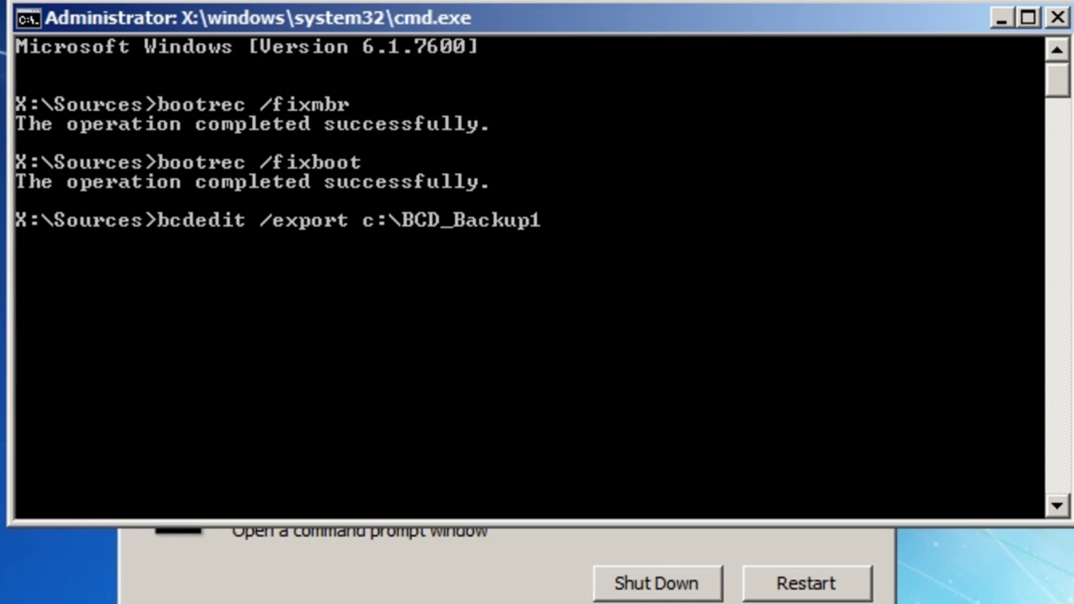
Run bcdedit /export c:\BCD_Backup1 to back up the boot configuration data.
key("Return")
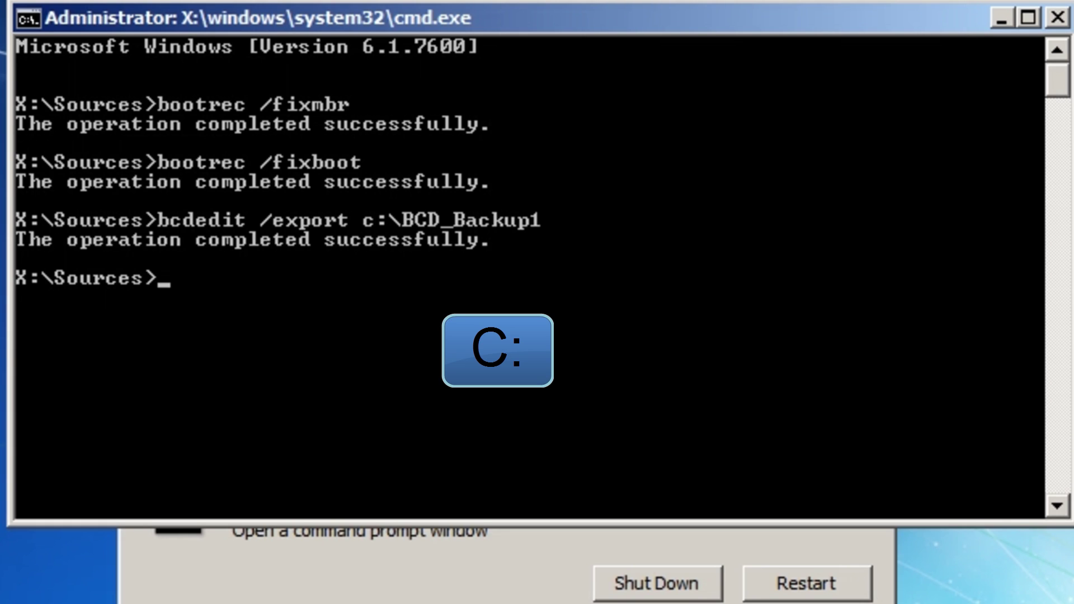
type("c")
type(":")
Switch the console's working drive from X: to C:.
key("Return")
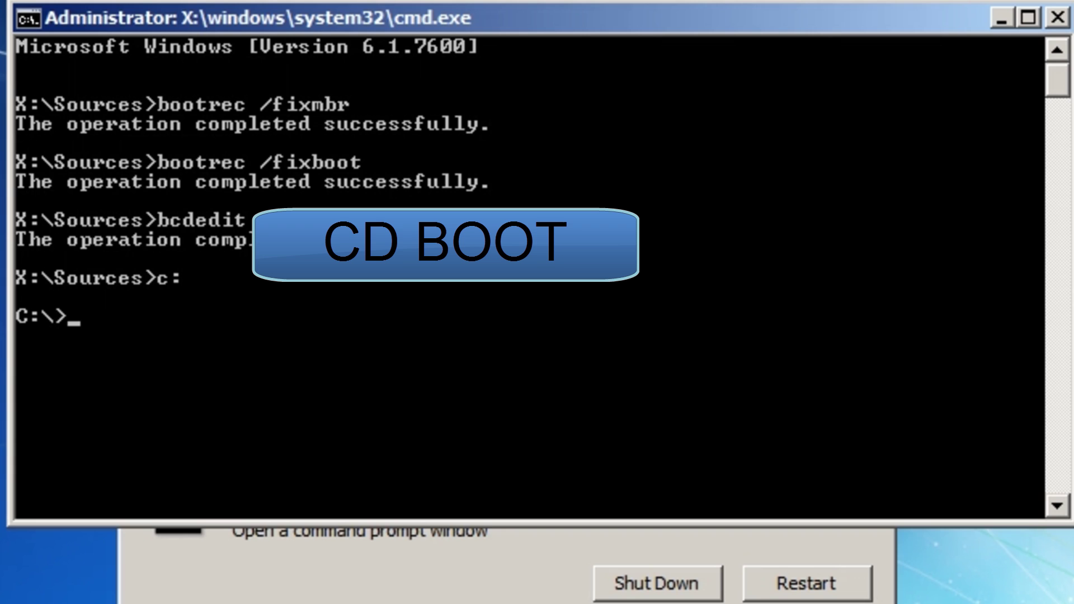
type("cd ")
type("boot")
Change into the C:\Boot folder.
key("Return")
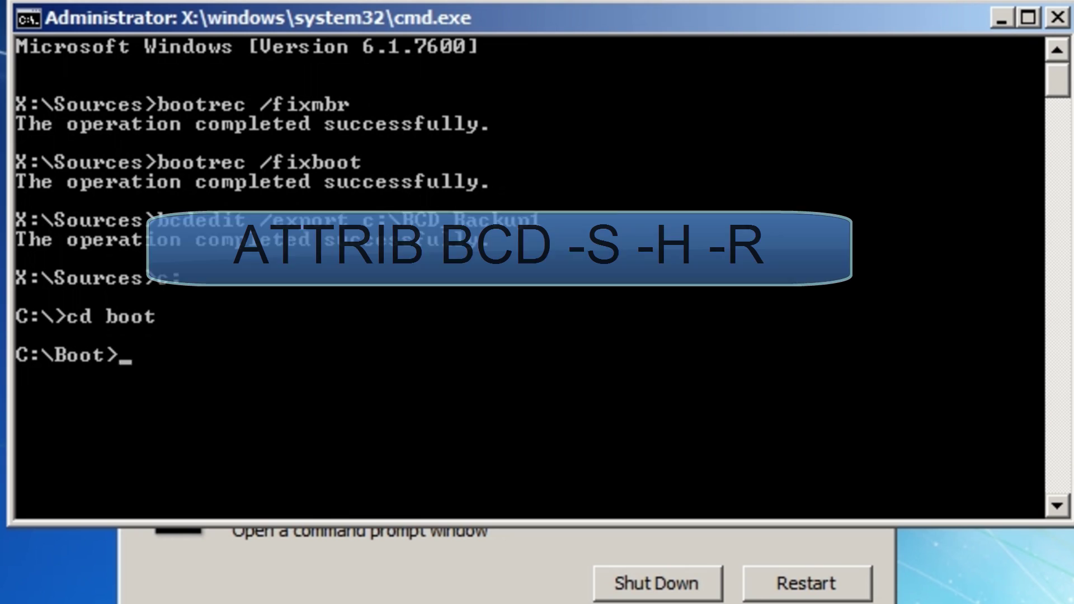
type("attrib")
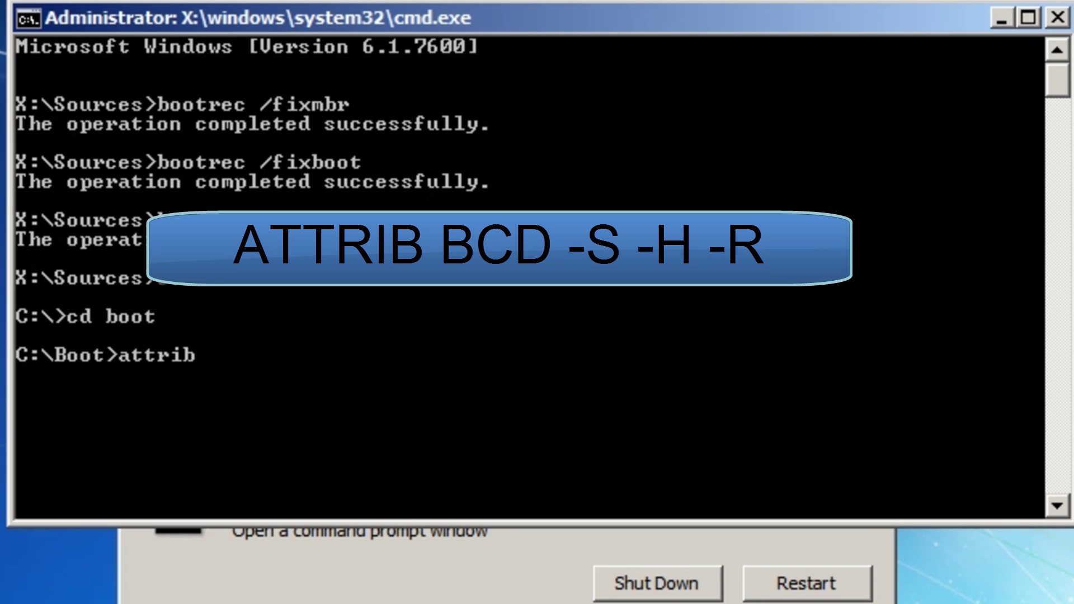
type(" bcd -")
type("s -h")
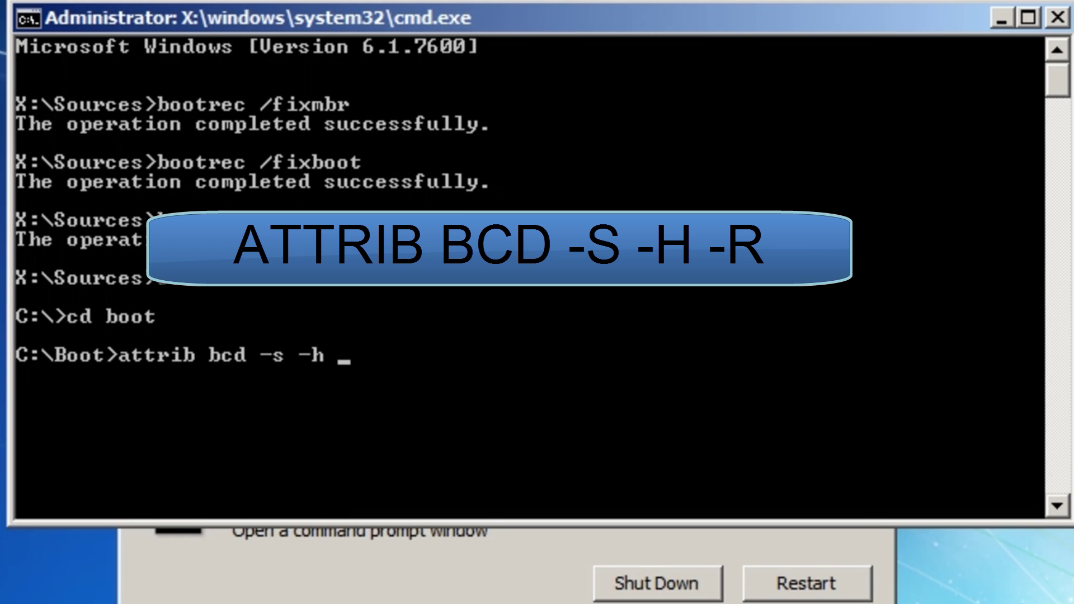
type(" -r")
Run attrib bcd -s -h -r to clear the BCD file's system, hidden and read-only attributes.
key("Return")
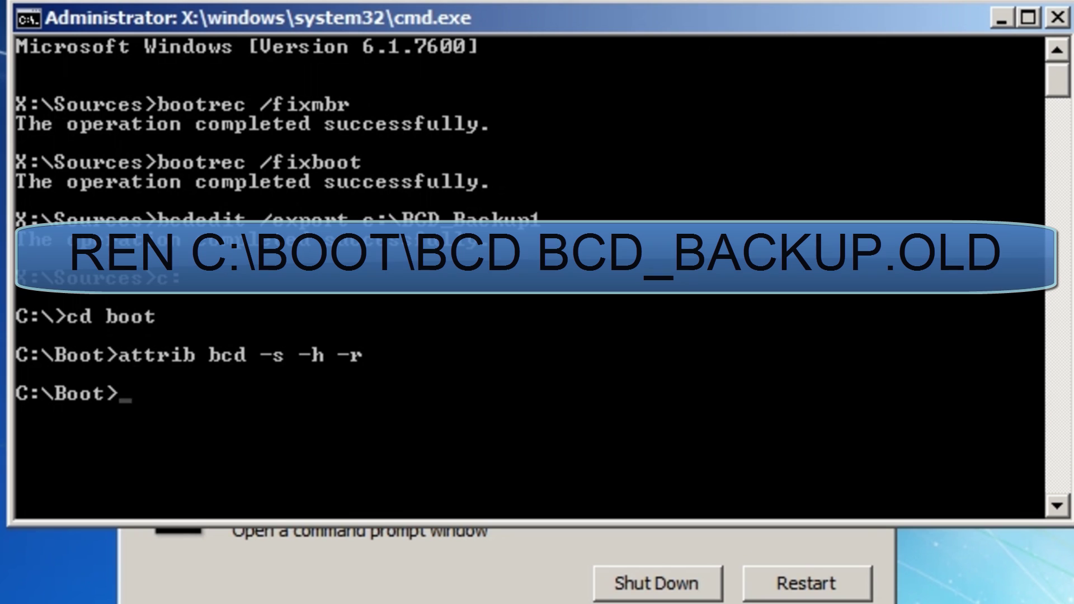
type("ren")
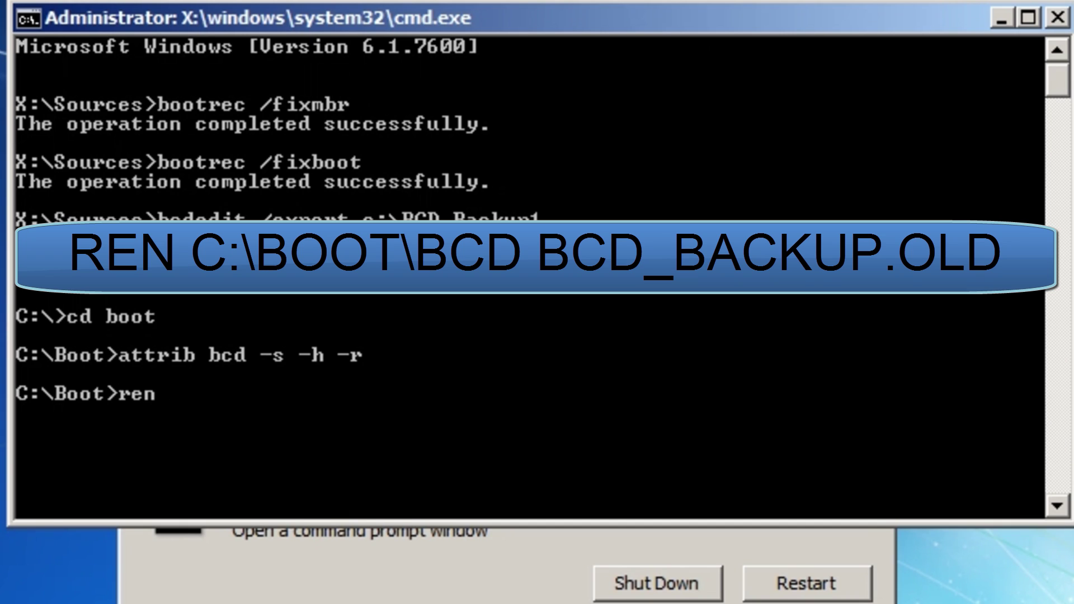
type(" c:\\boot")
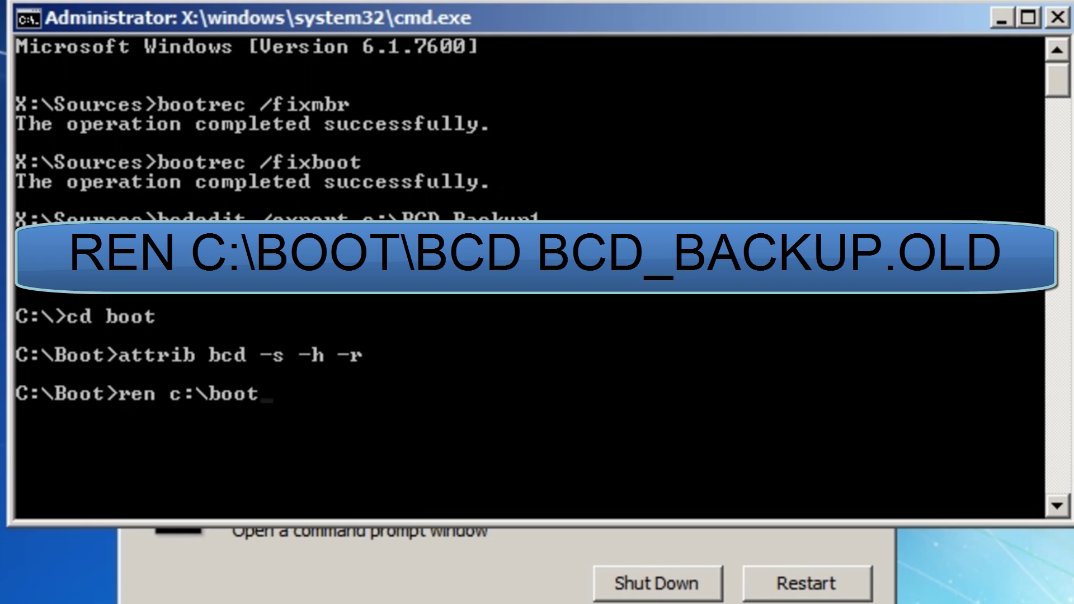
type("\\bcd")
type("bcd_backup")
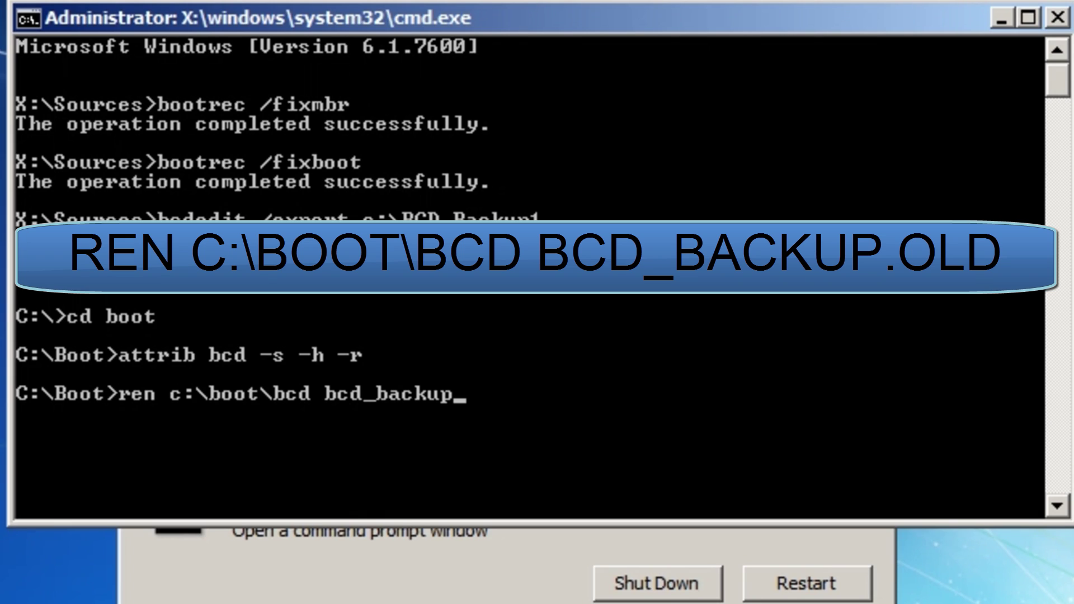
type(".old")
Rename c:\boot\bcd to bcd_backup.old.
key("Return")
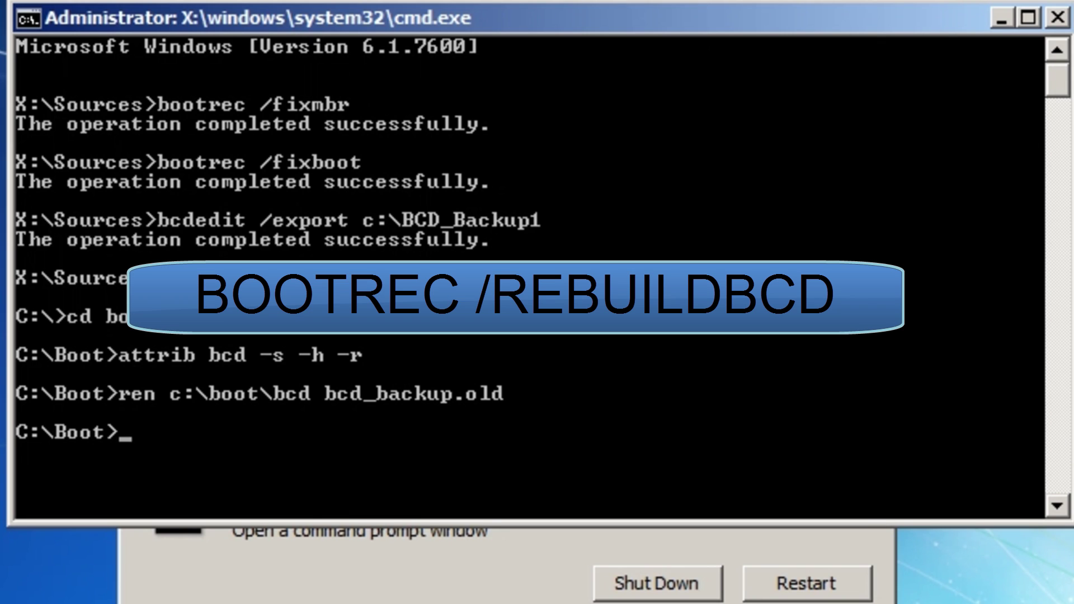
type("bootrec /rebuildbcd")
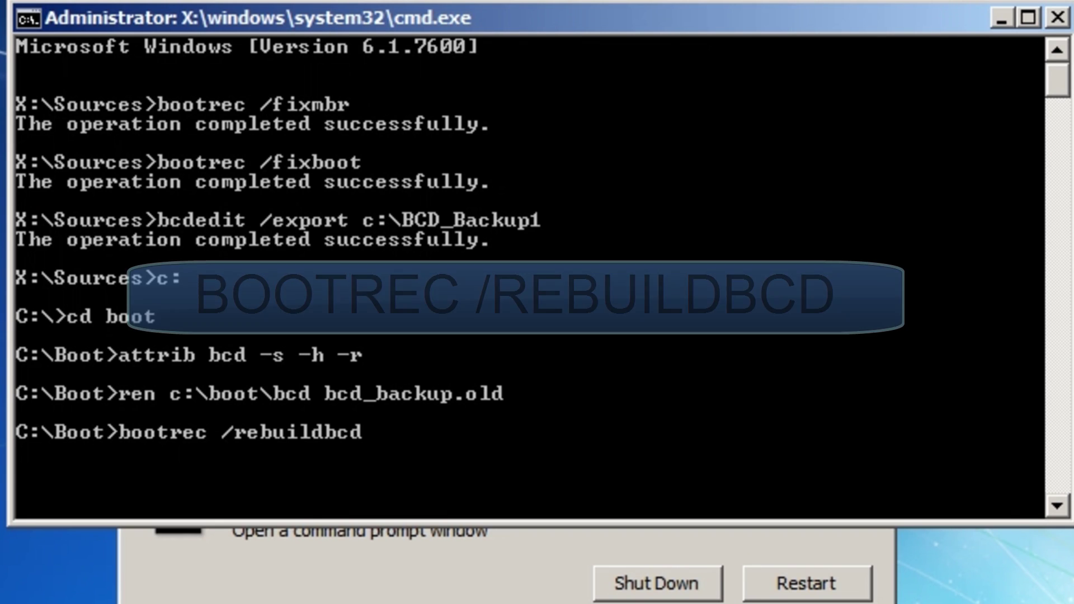
Run bootrec /rebuildbcd and confirm adding the D:\Windows installation to the boot list.
key("Return")
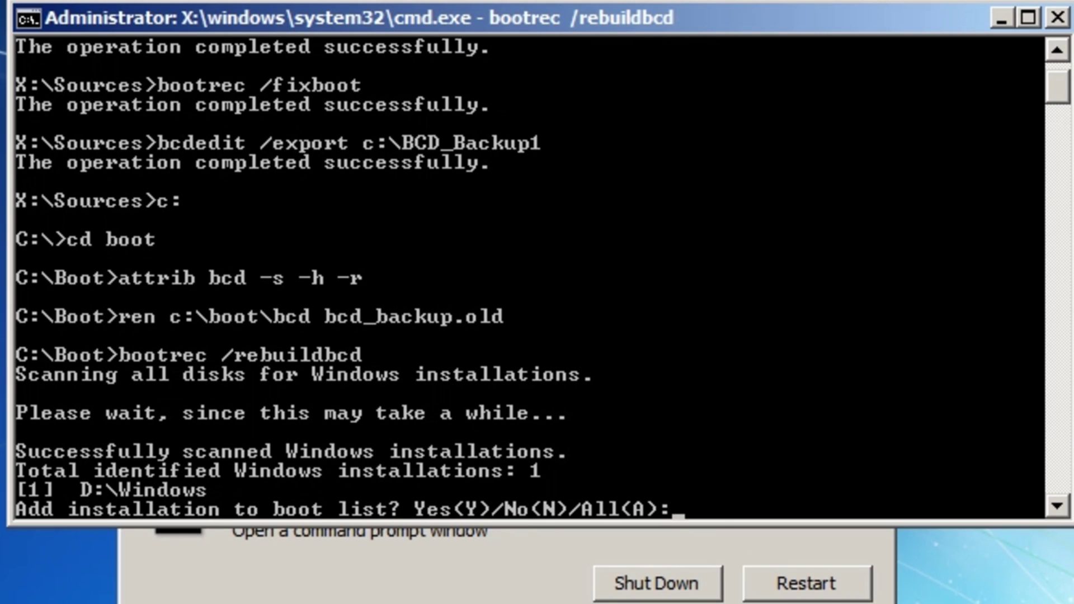
type("y")
key("Return")
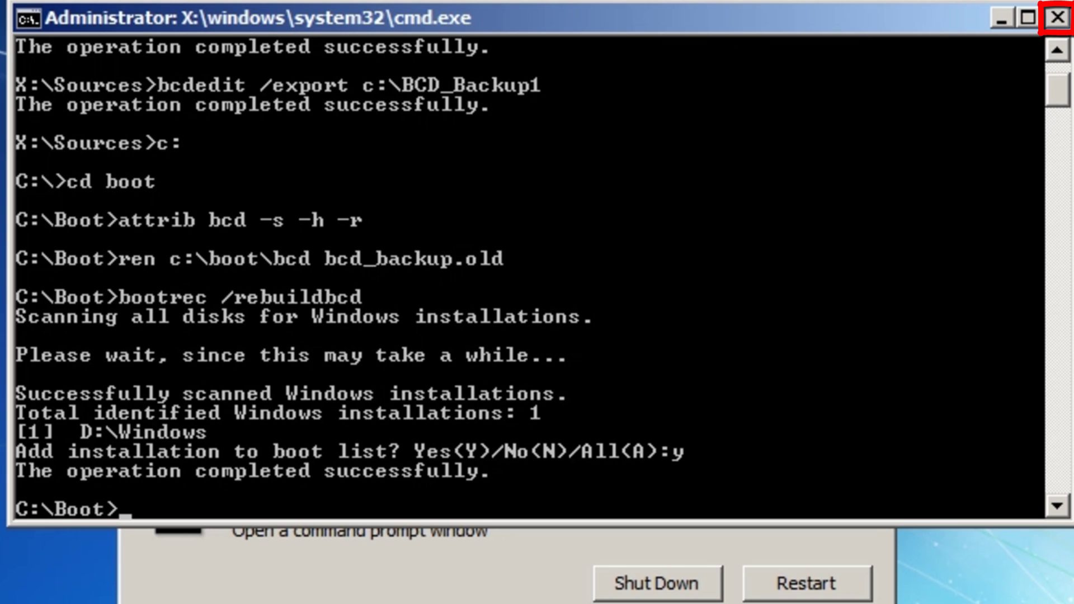
Close the Command Prompt window to return to System Recovery Options.
left_click(1058, 17)
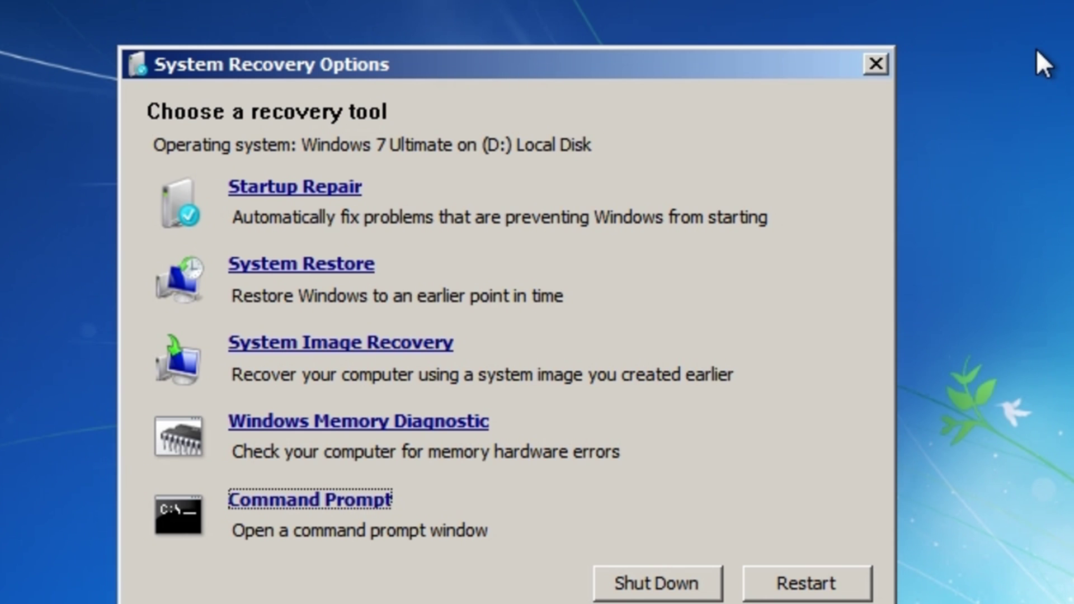